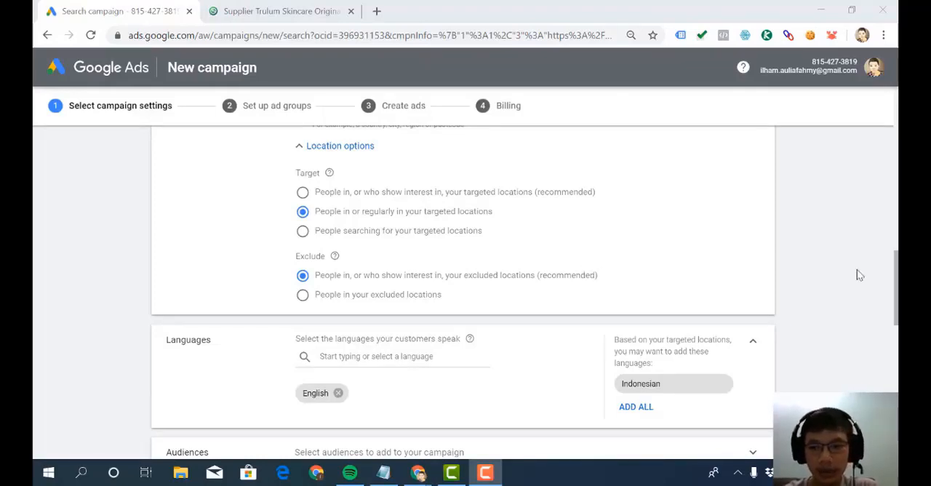
- Add the suggested Indonesian language to the campaign's language targeting alongside English
scroll(897, 284, down, 3)
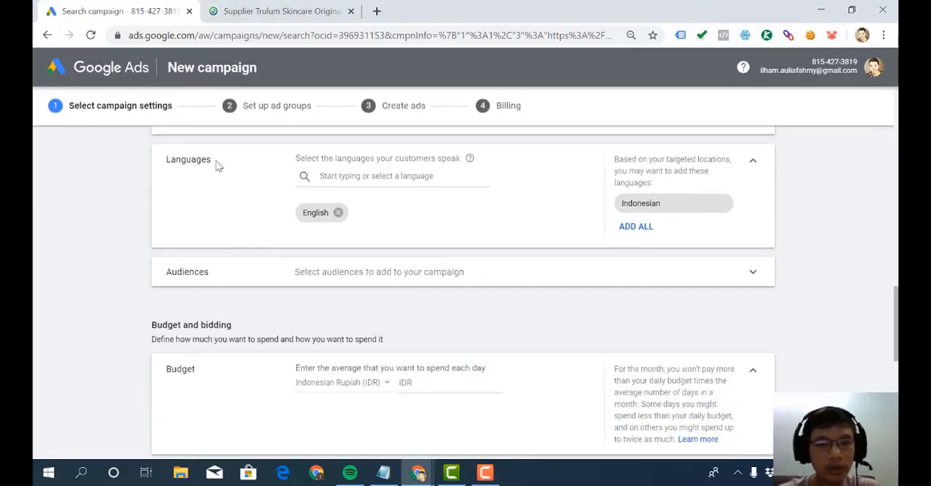
drag(216, 161, 123, 160)
click(171, 161)
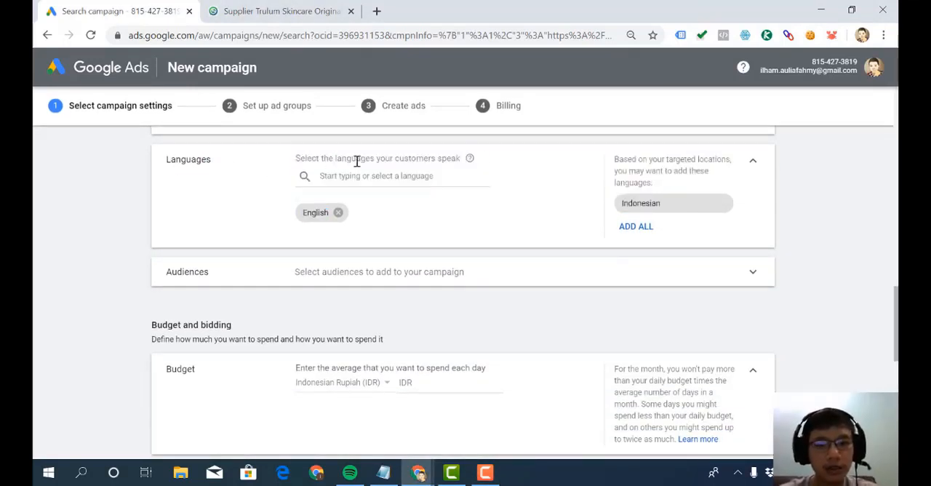
drag(357, 161, 318, 156)
click(319, 157)
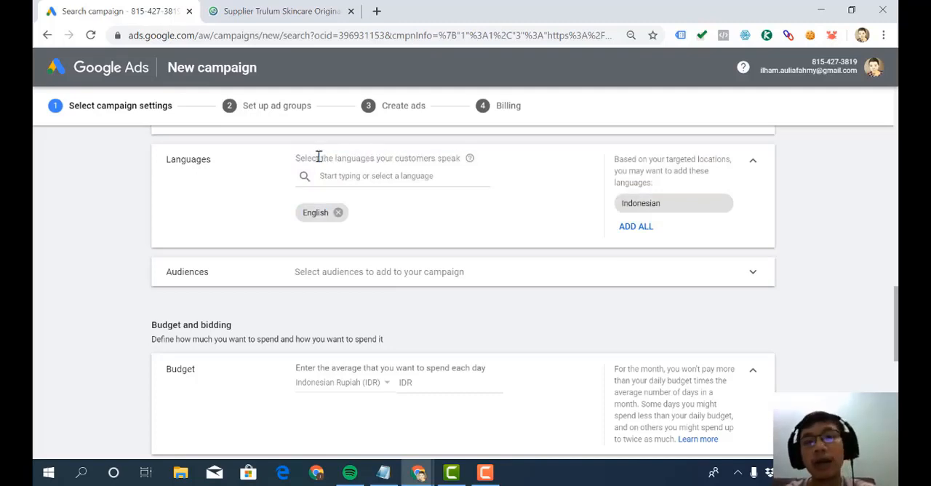
double_click(385, 157)
click(435, 157)
drag(451, 158, 321, 152)
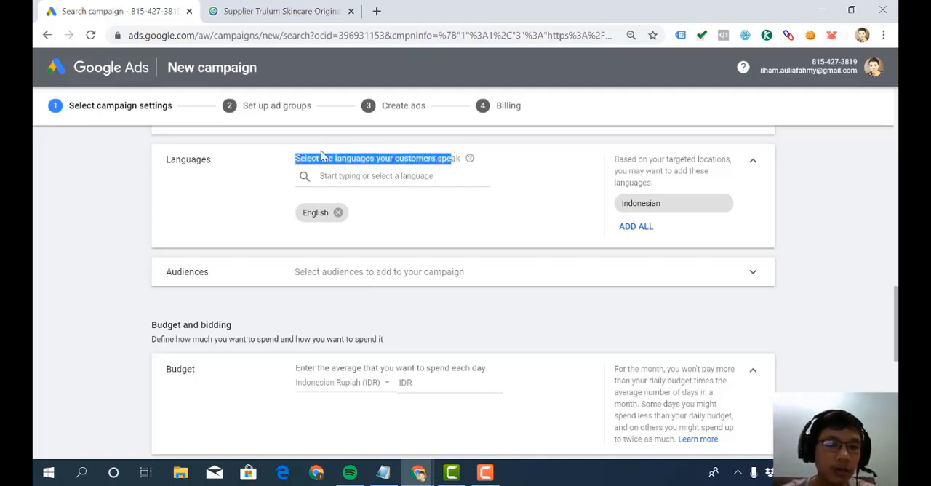
click(380, 159)
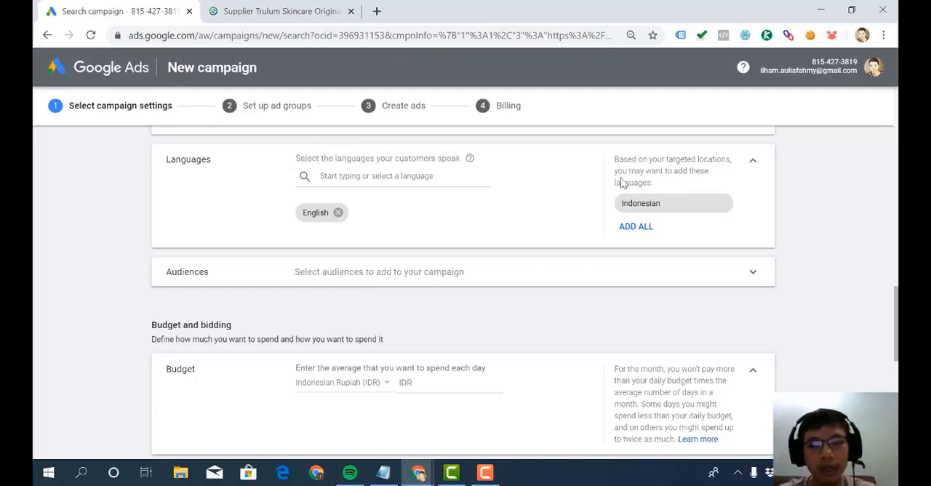
click(636, 226)
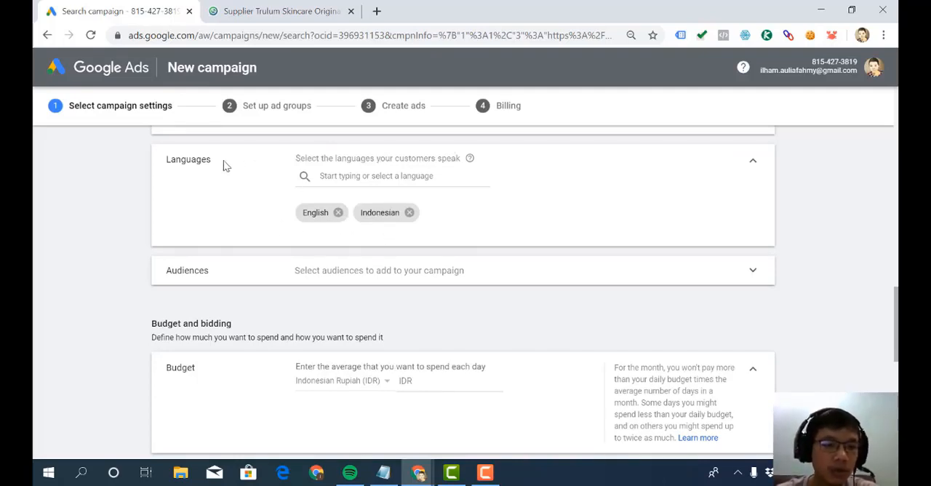
- Read the help note explaining how language targeting restricts where the ads can appear
drag(223, 162, 281, 160)
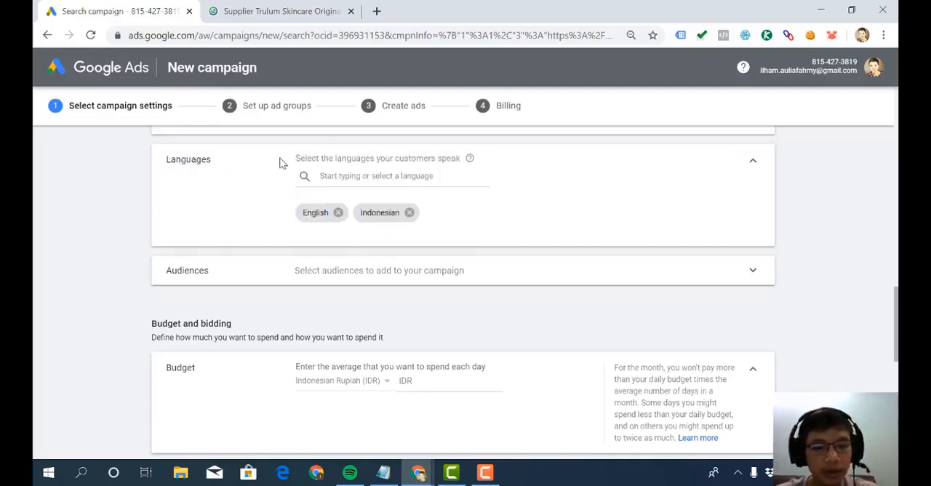
drag(199, 161, 181, 160)
click(182, 161)
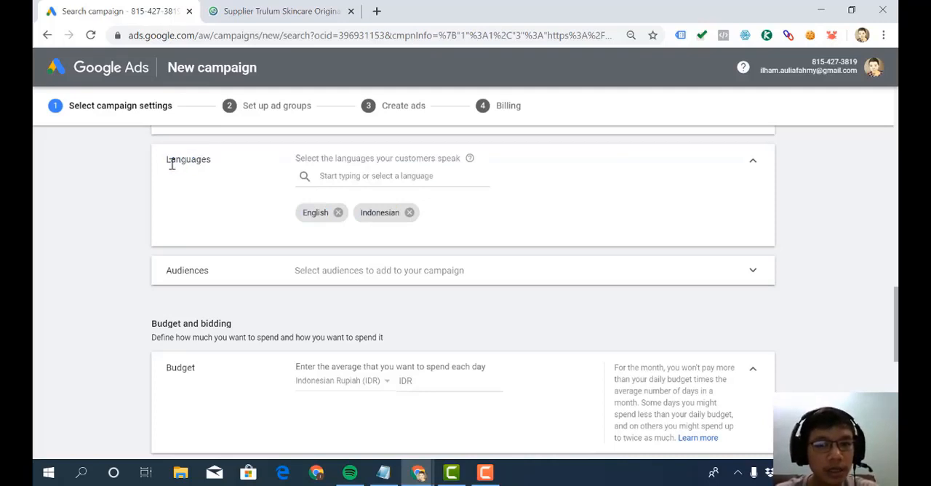
mouse_move(470, 159)
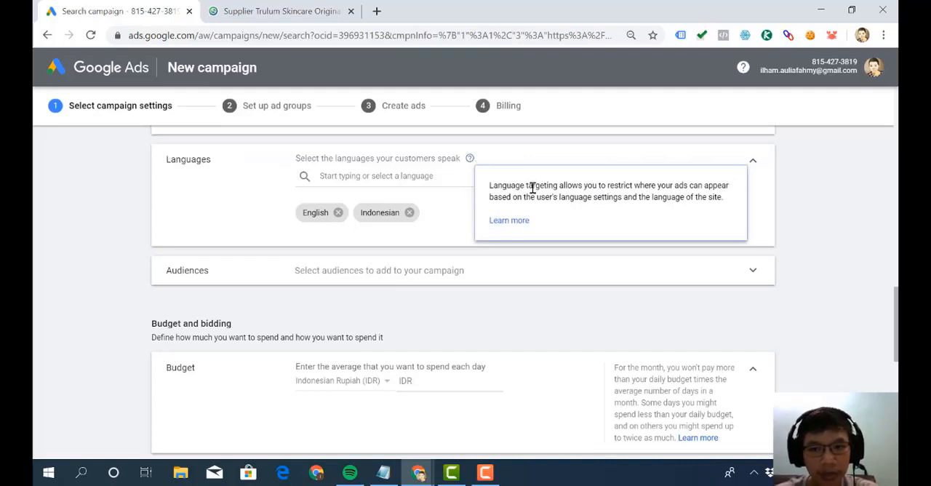
drag(533, 184, 749, 195)
click(749, 195)
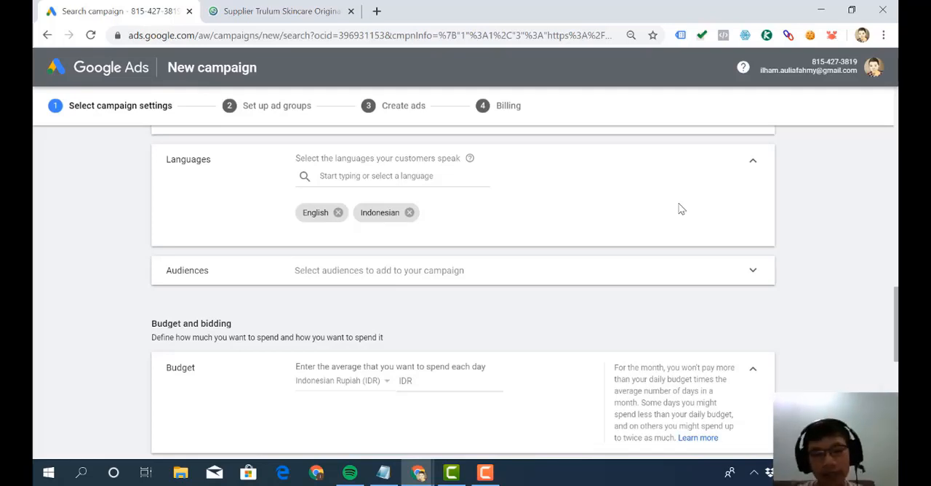
- Expand the campaign's Audiences section, review its selection and targeting options, and collapse it without choosing an audience
scroll(681, 209, down, 1)
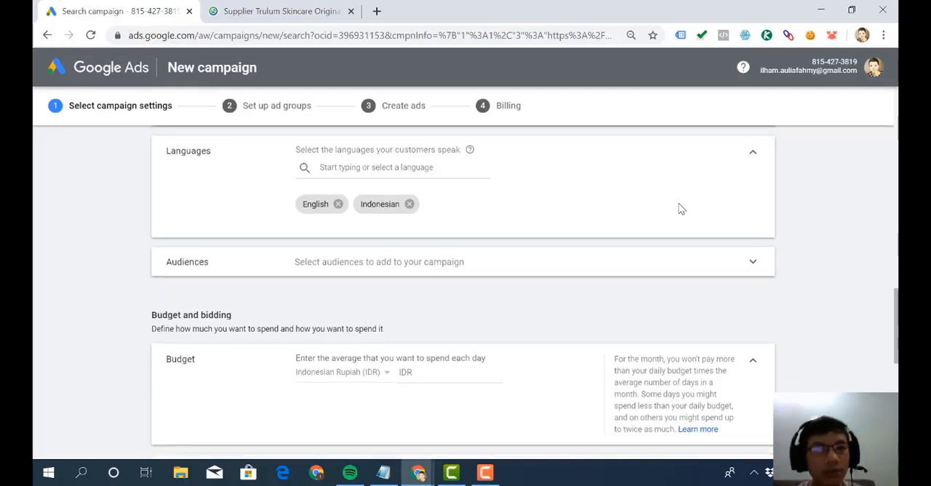
scroll(680, 209, down, 1)
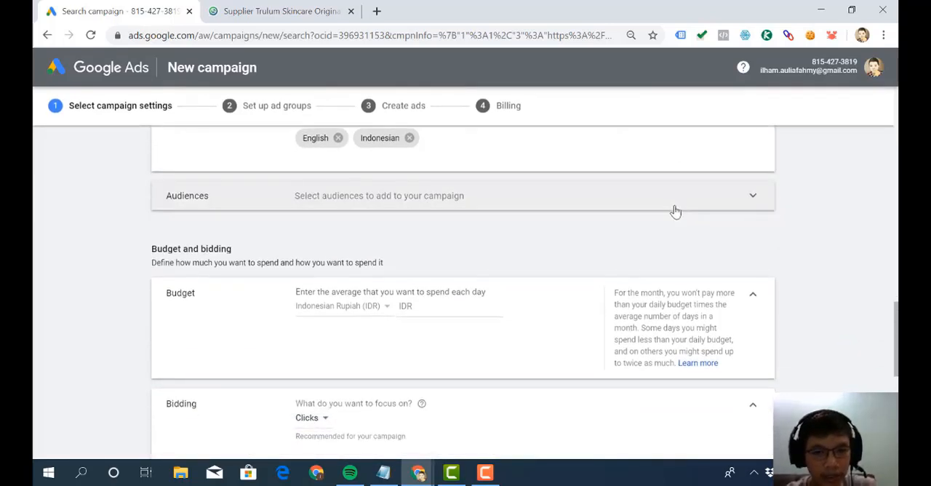
click(674, 210)
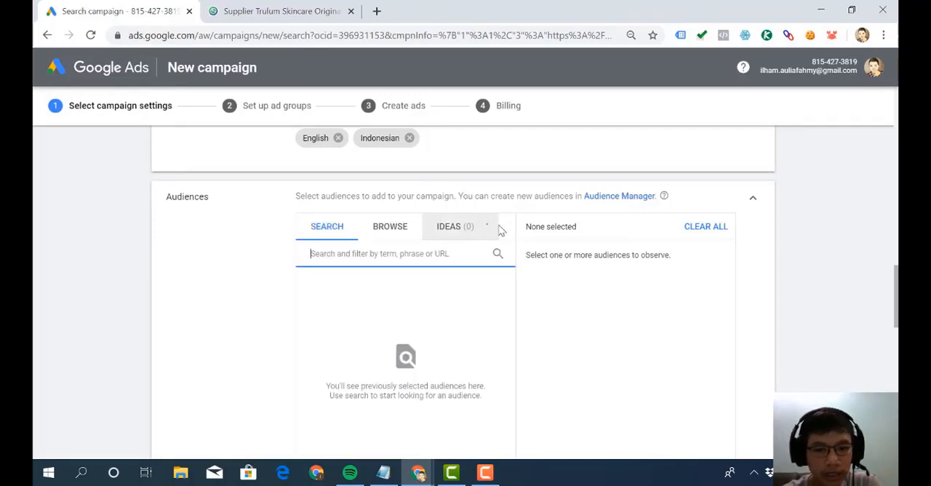
scroll(451, 231, down, 1)
scroll(451, 232, down, 2)
scroll(451, 231, up, 2)
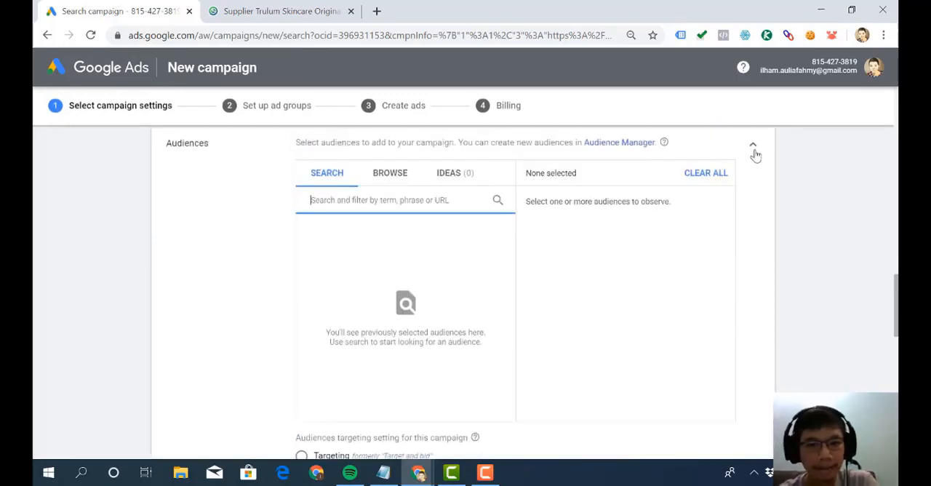
double_click(187, 144)
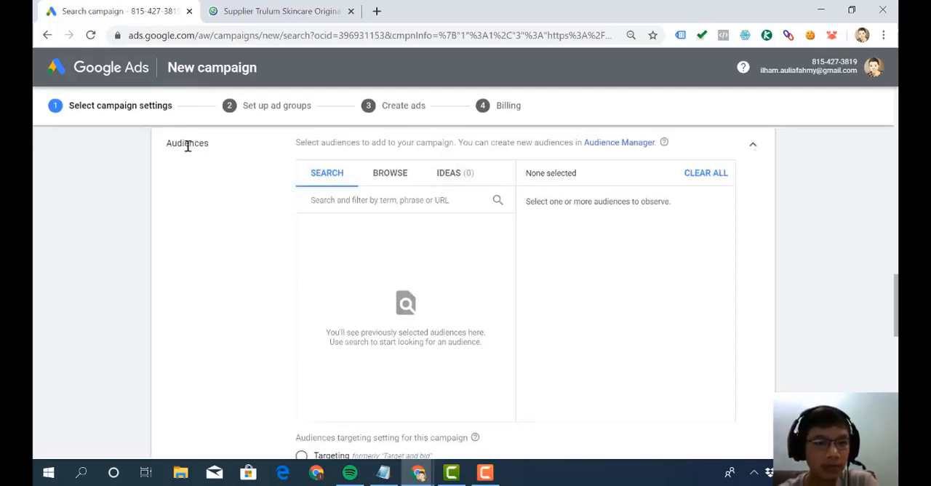
click(167, 150)
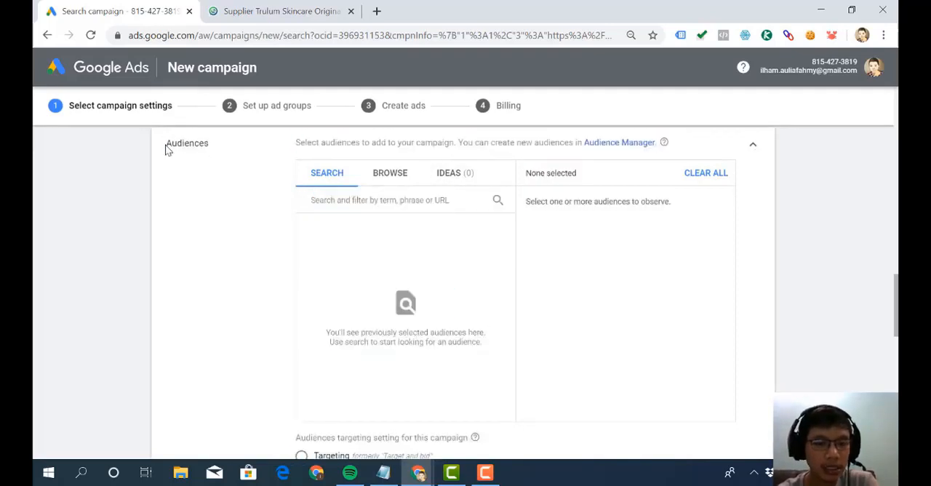
click(755, 148)
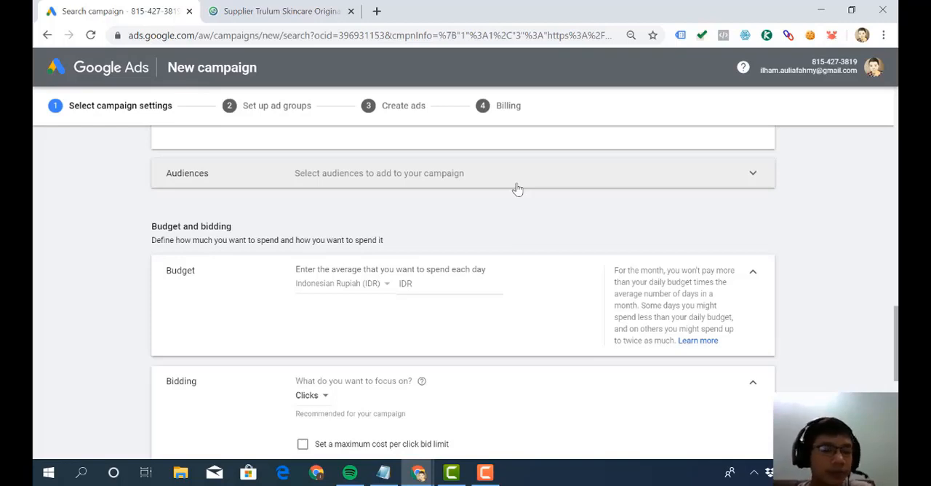
- Set the campaign's average daily budget to IDR 100,000
scroll(516, 189, up, 2)
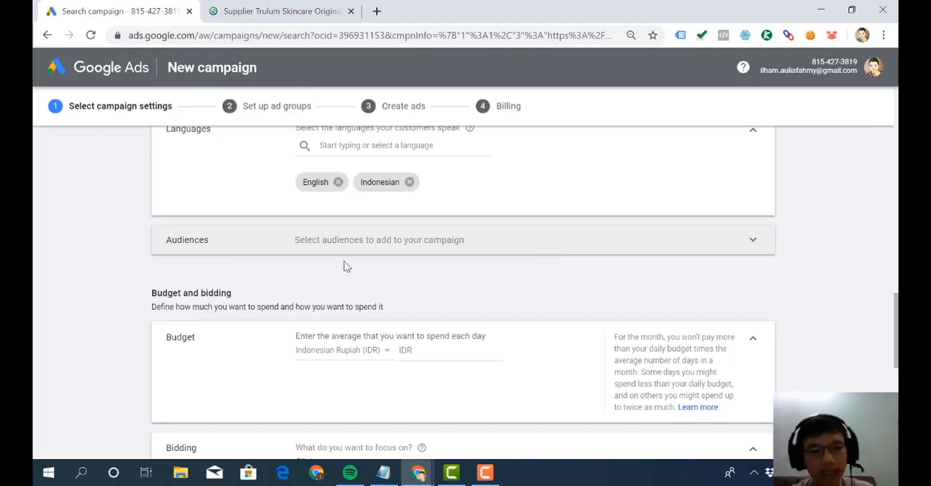
scroll(373, 262, down, 3)
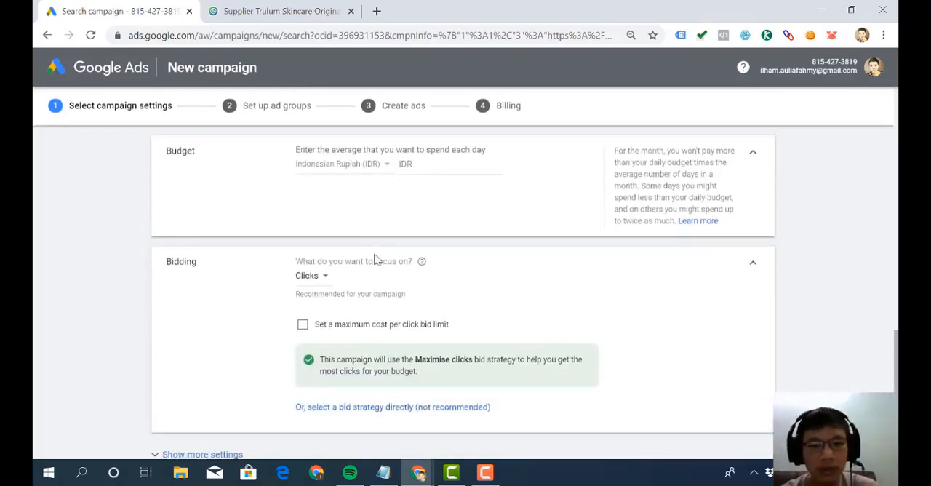
scroll(496, 230, up, 1)
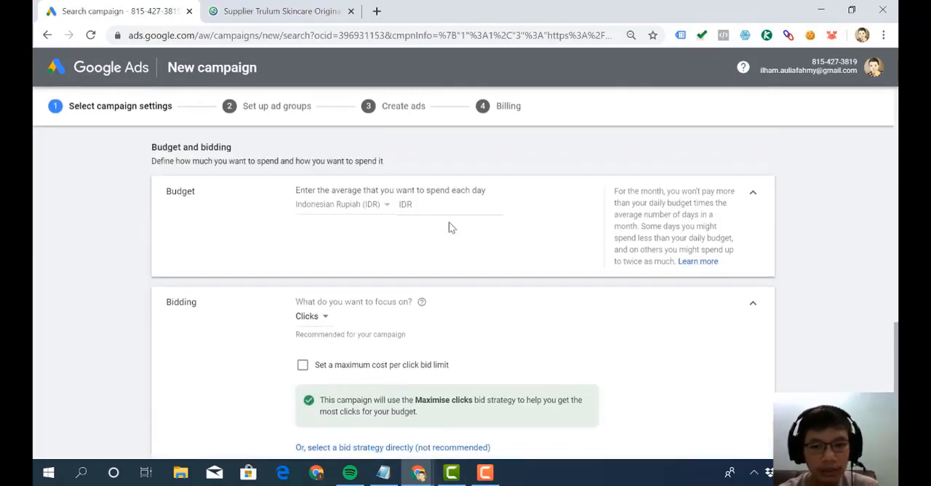
click(450, 204)
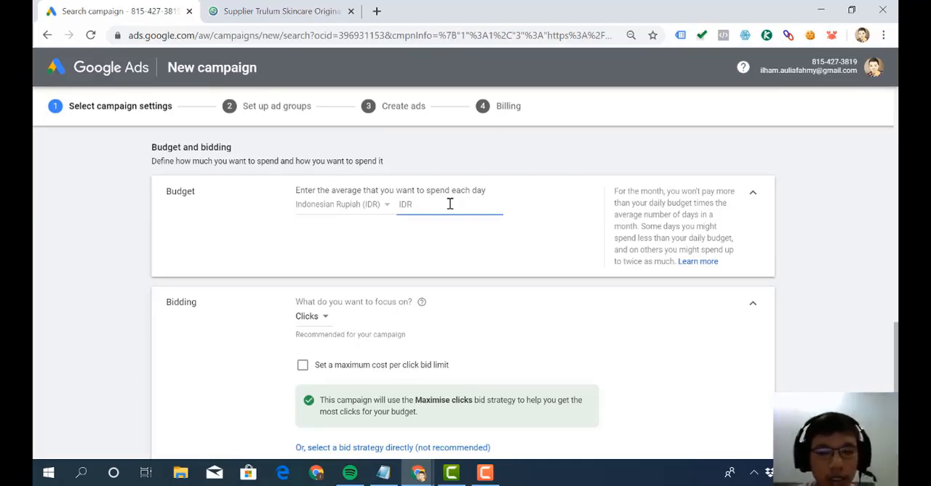
text(50)
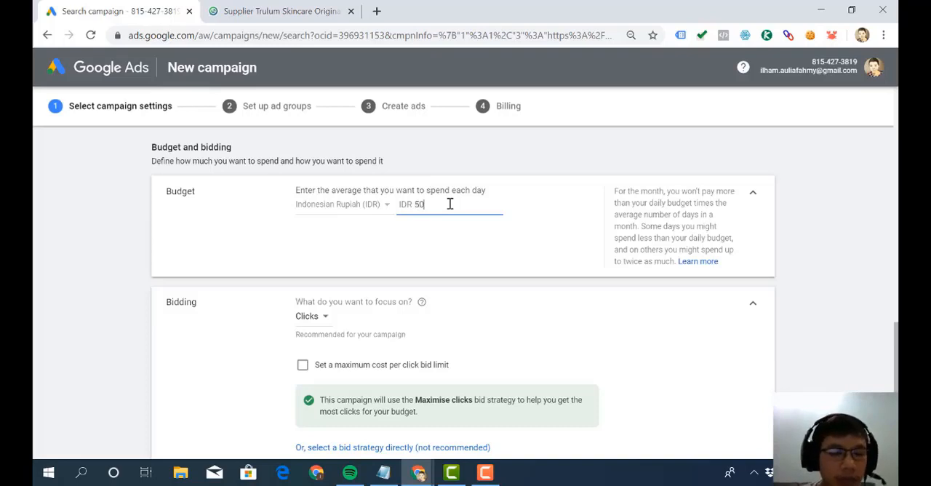
key(BackSpace)
key(BackSpace)
text(100)
key(BackSpace)
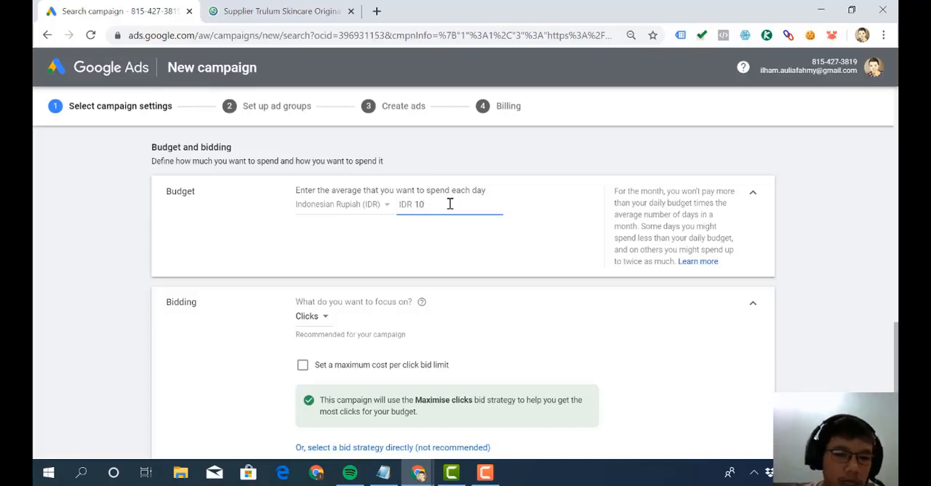
key(BackSpace)
text(00000)
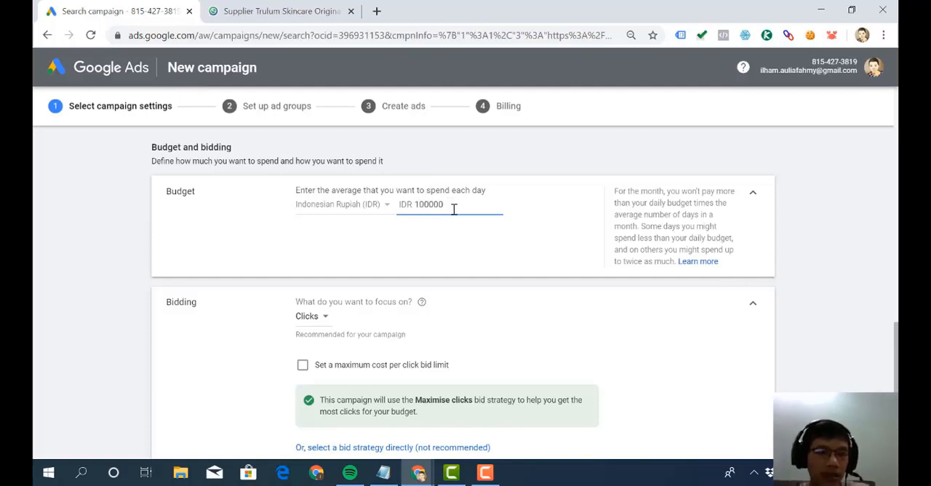
click(458, 227)
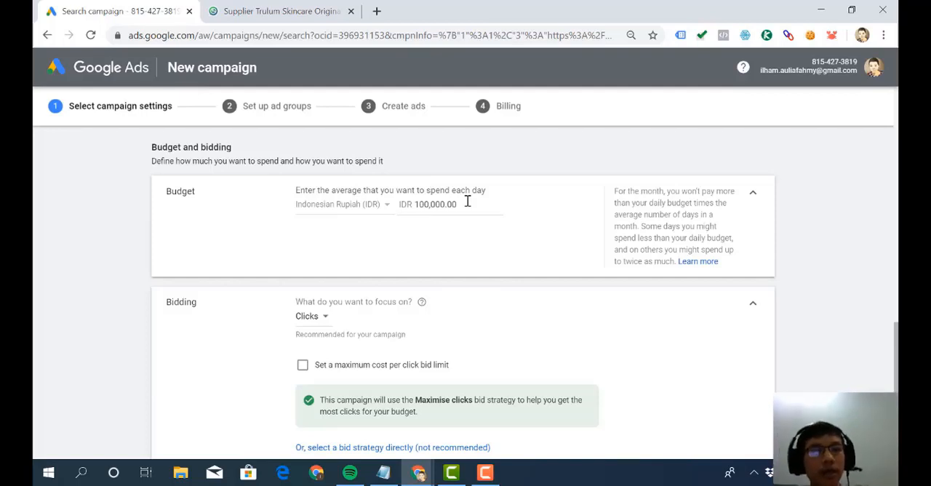
click(468, 202)
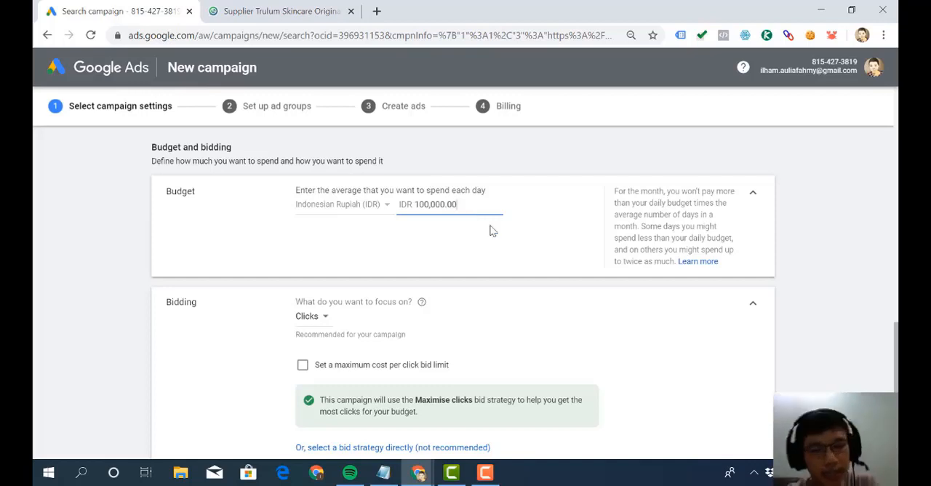
- Read the explanation of how the daily budget limits monthly and daily spending, comparing it with the entered budget amount
click(617, 190)
drag(617, 191, 666, 239)
click(670, 250)
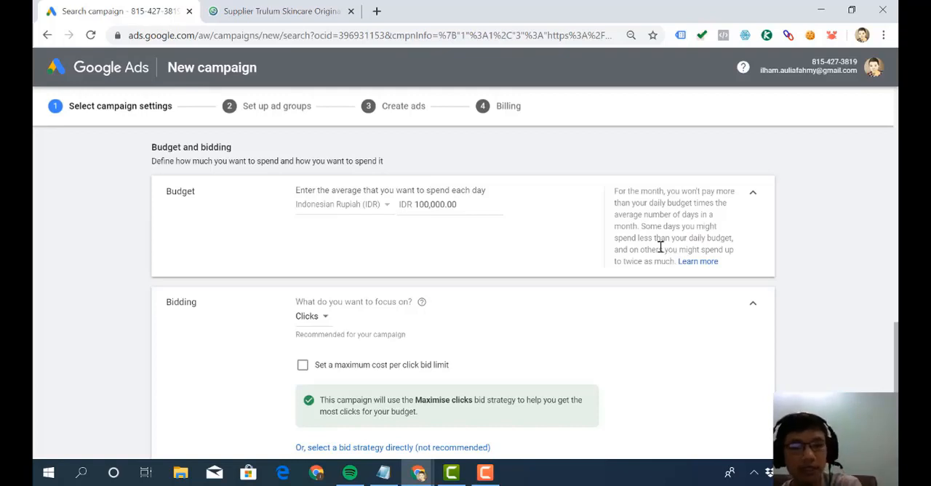
drag(660, 249, 645, 239)
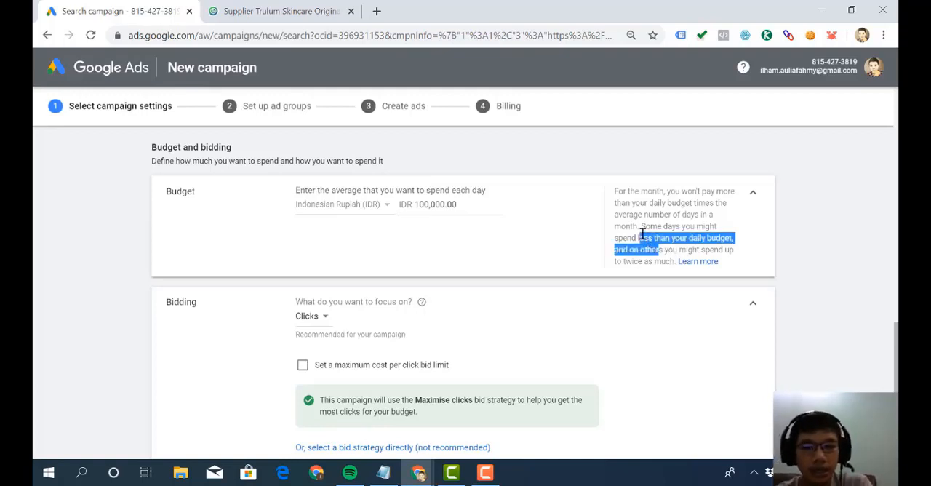
click(643, 237)
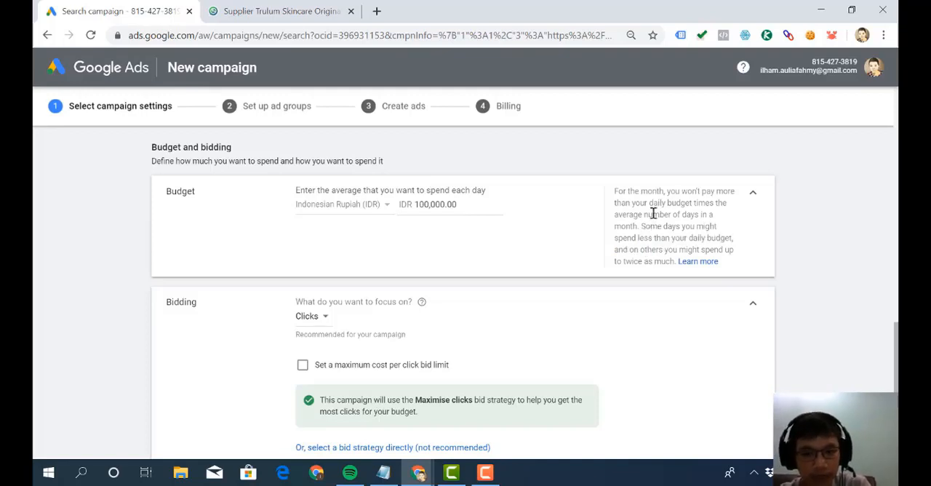
drag(679, 195, 689, 213)
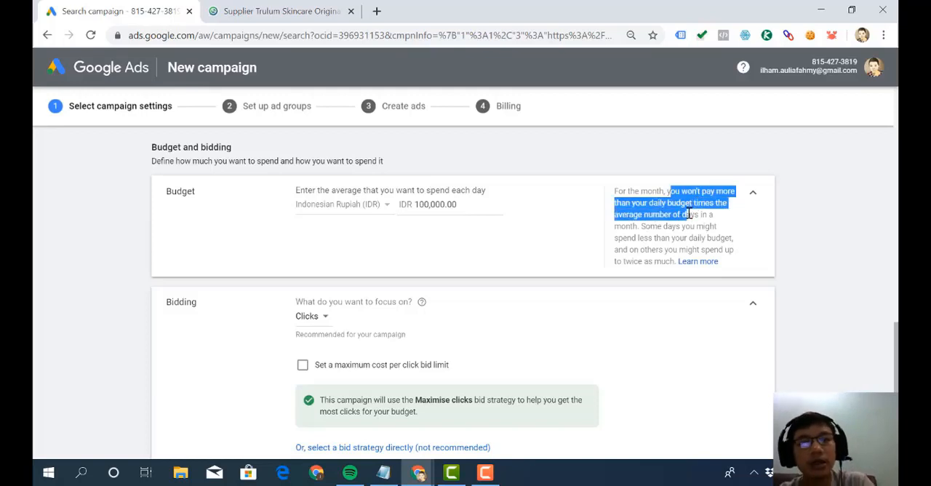
click(688, 213)
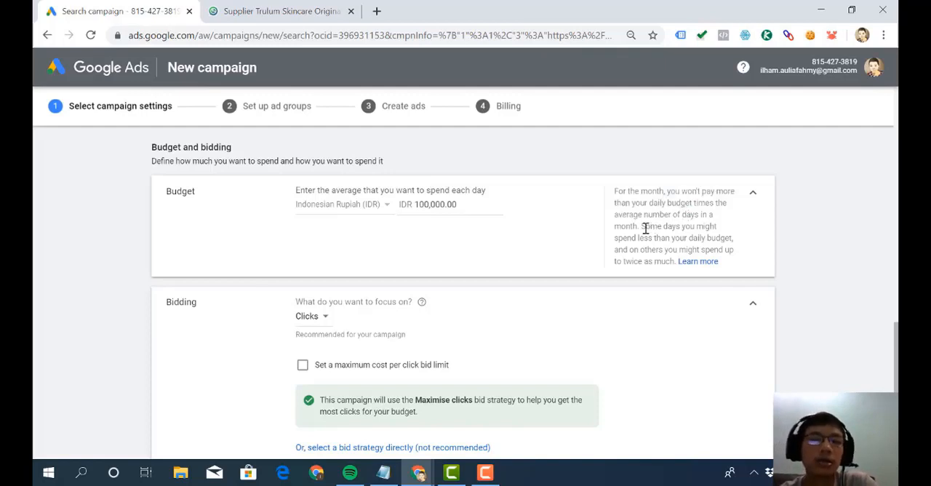
drag(640, 227, 615, 203)
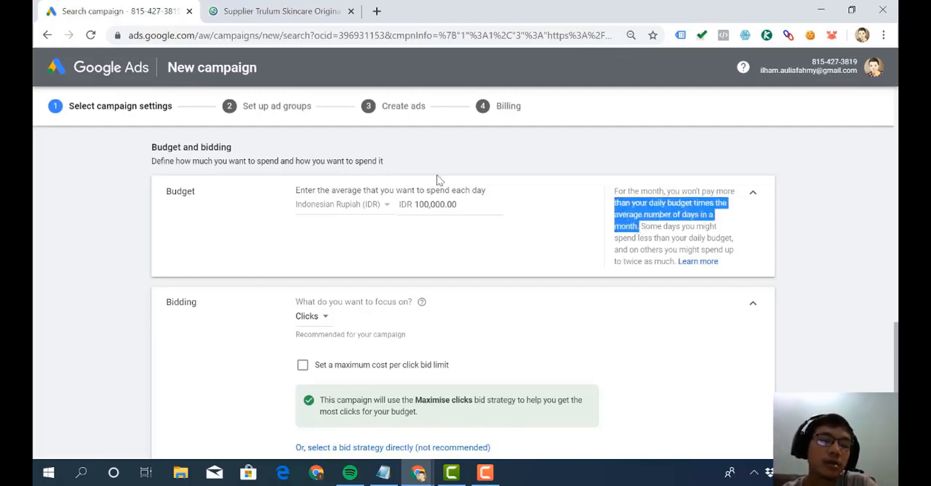
click(452, 204)
double_click(443, 204)
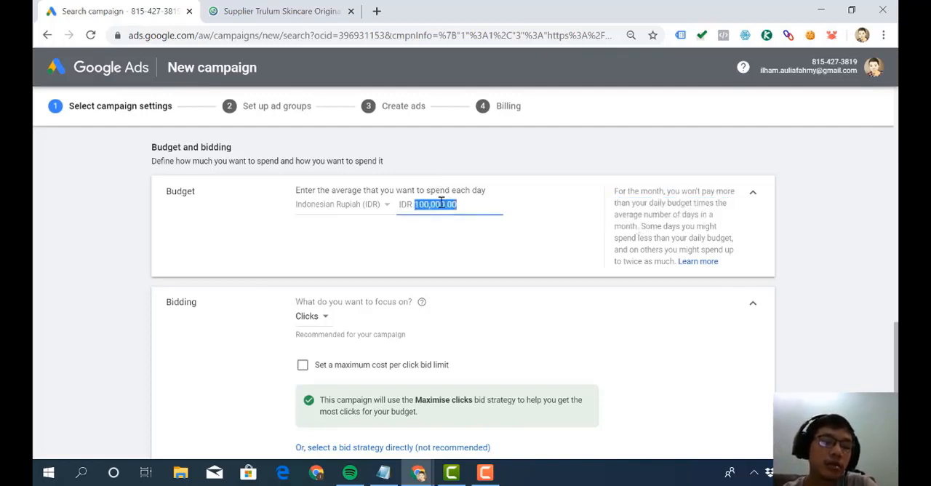
click(440, 205)
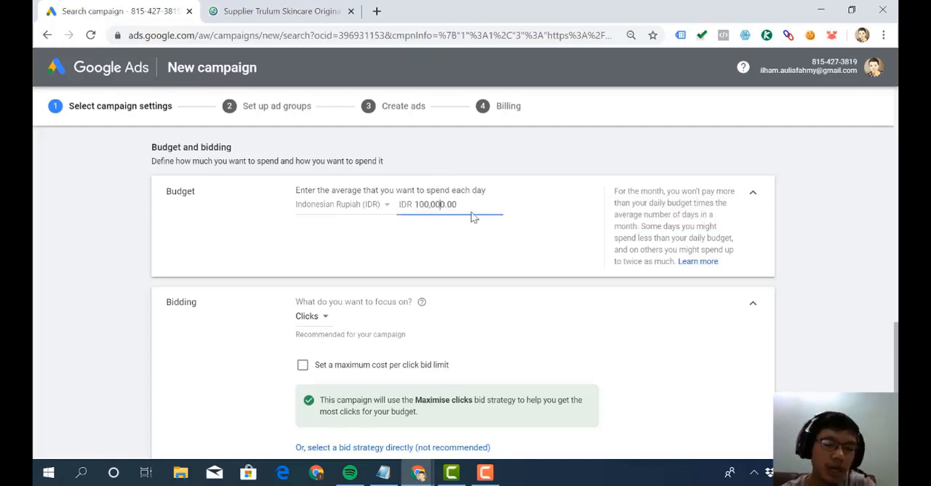
scroll(473, 216, down, 1)
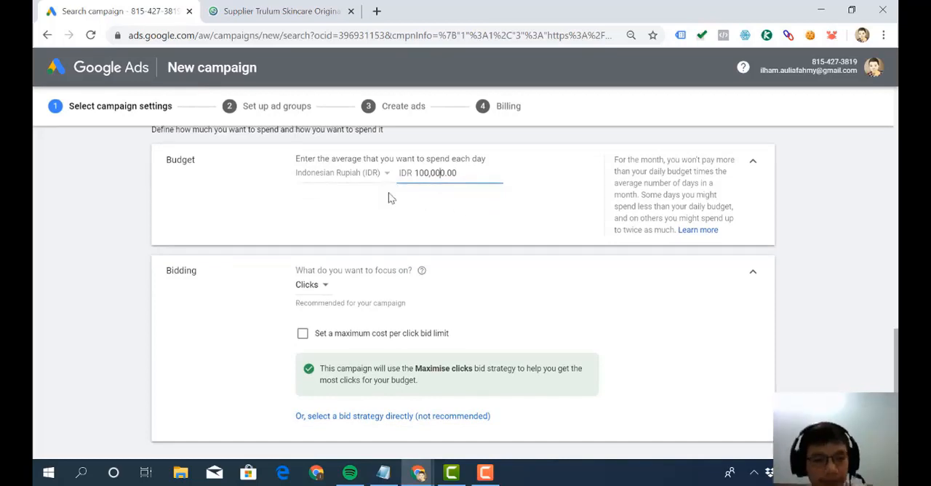
- Set the campaign's average daily budget to IDR 10,000
scroll(389, 198, down, 2)
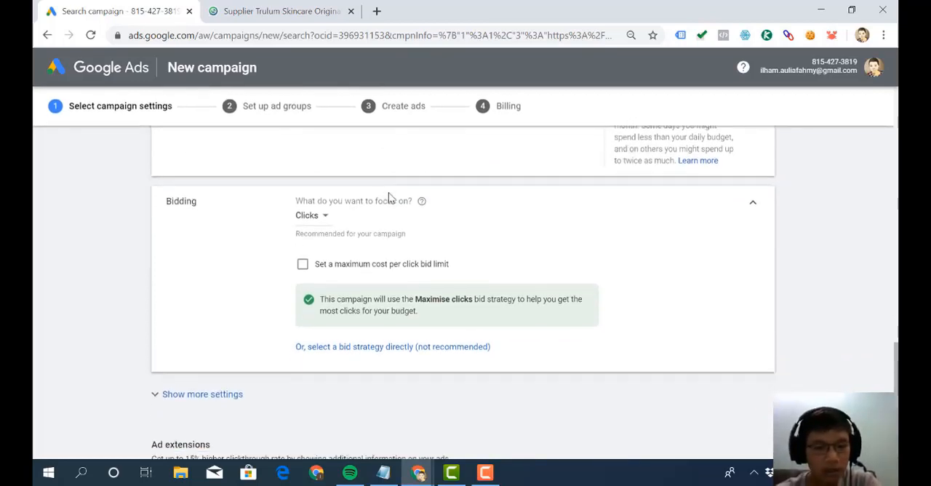
scroll(408, 195, up, 5)
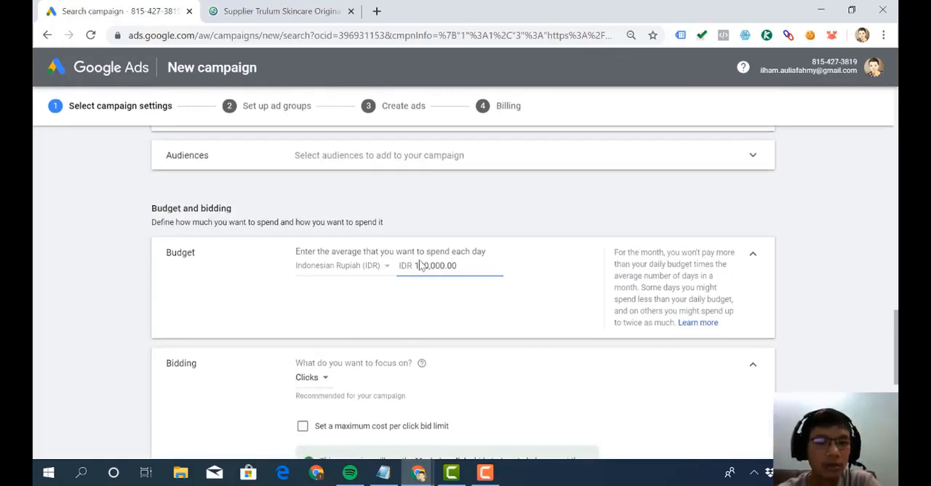
scroll(420, 265, down, 4)
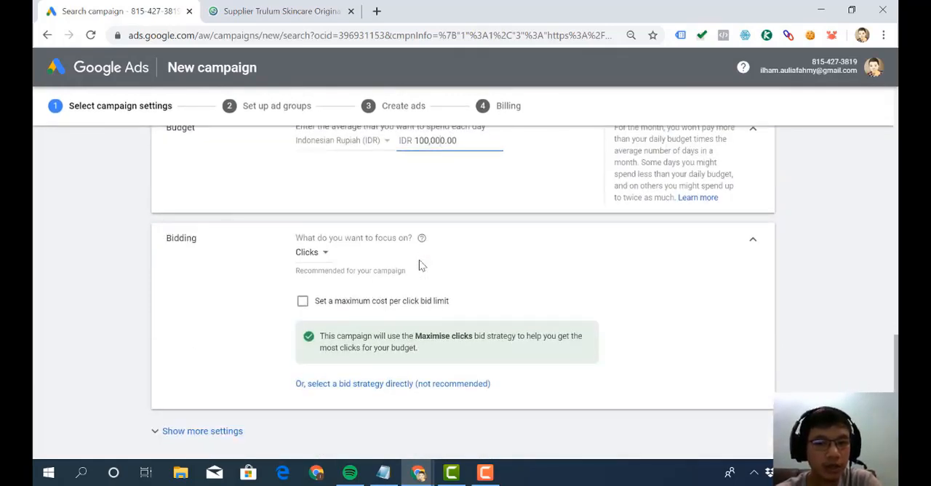
mouse_move(421, 259)
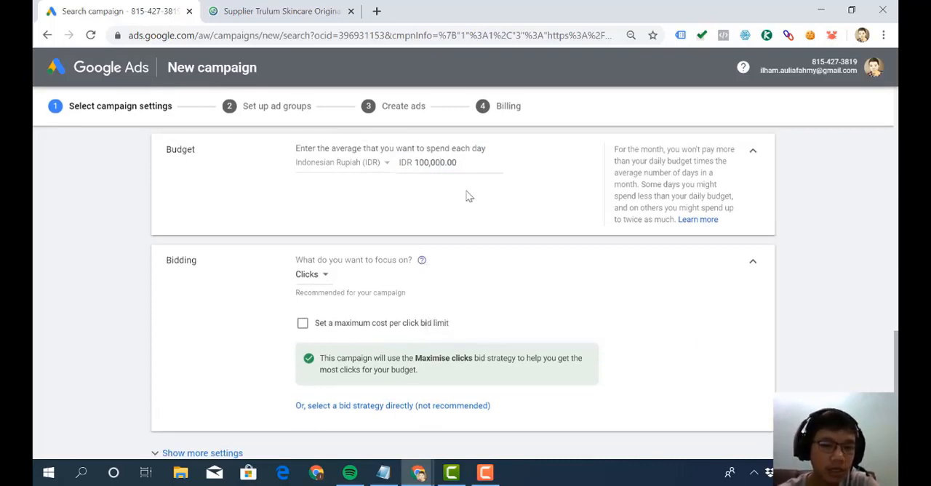
drag(473, 163, 381, 150)
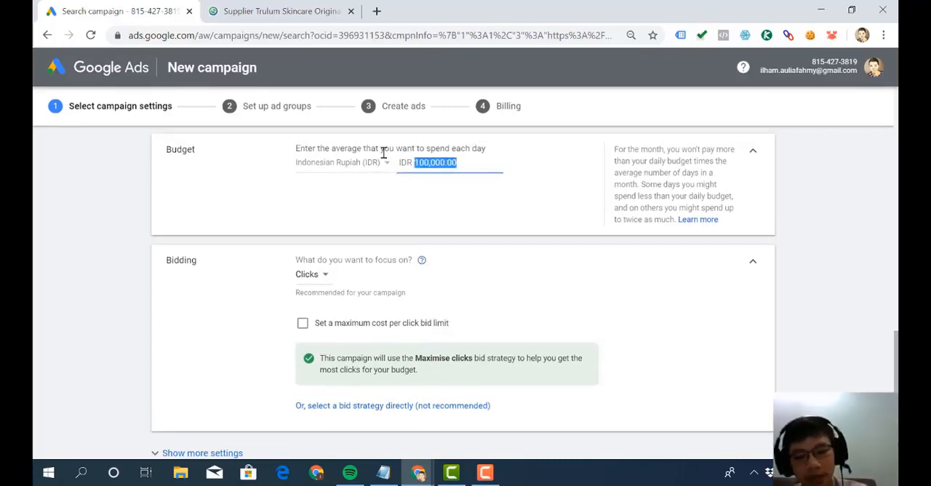
text(10000)
key(Tab)
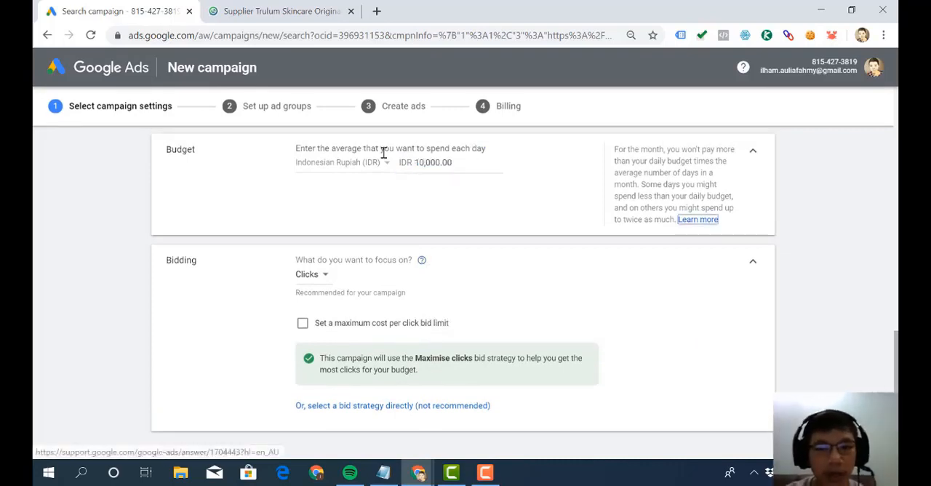
- Restore the campaign's average daily budget to IDR 100,000
click(466, 173)
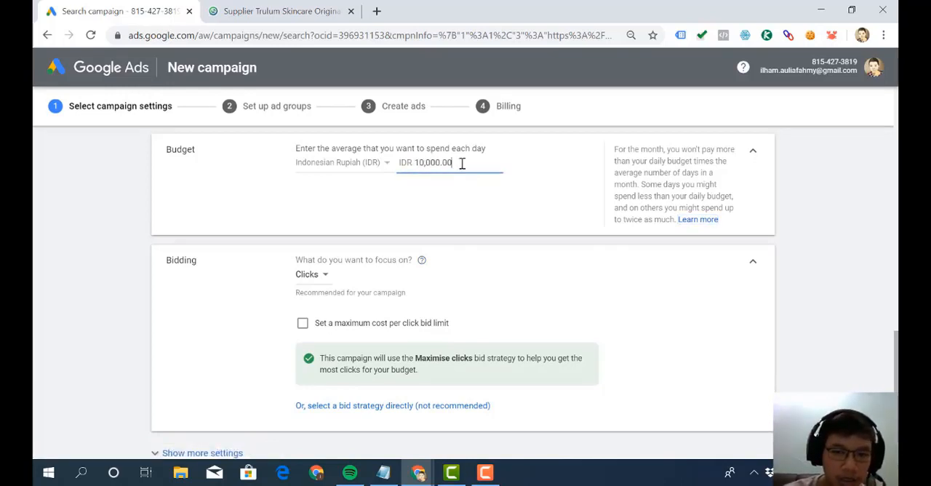
drag(462, 163, 331, 163)
text(100000)
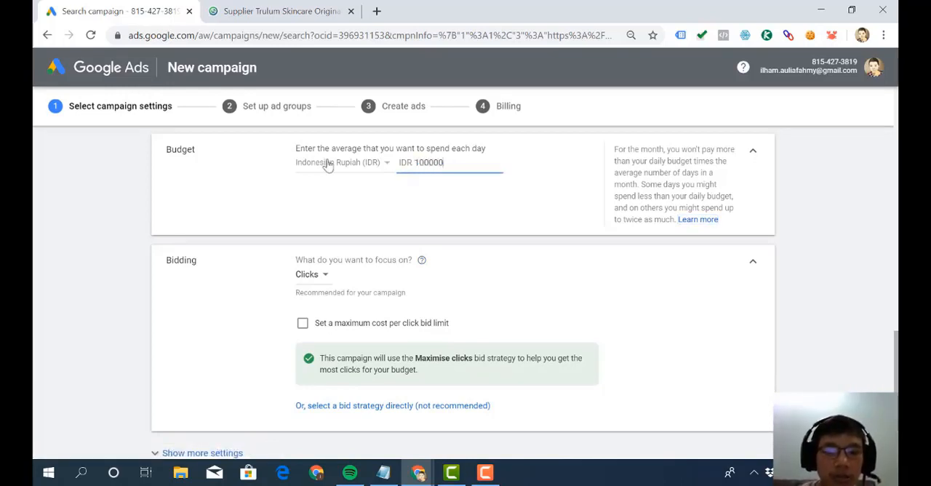
key(Tab)
- Read the Bidding section's note on the Maximise clicks strategy and preview the direct bid strategy options before returning to the previous ones
scroll(328, 232, down, 1)
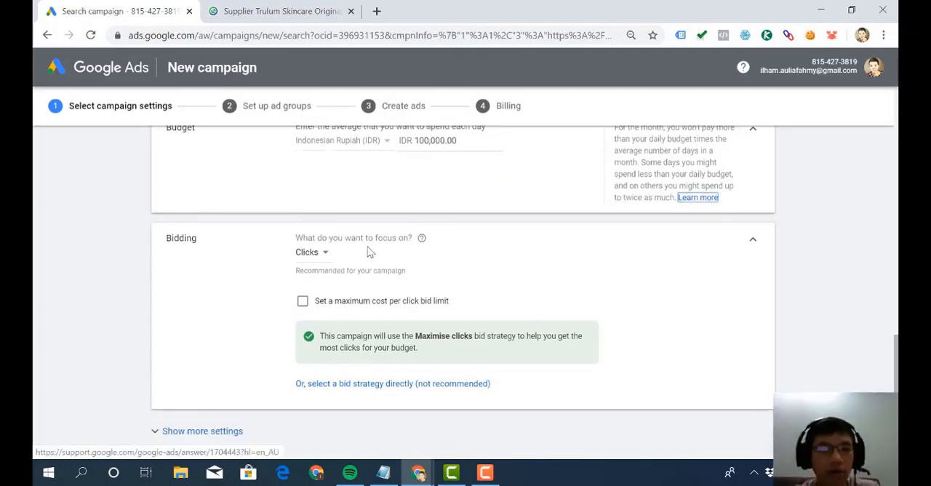
scroll(371, 254, down, 1)
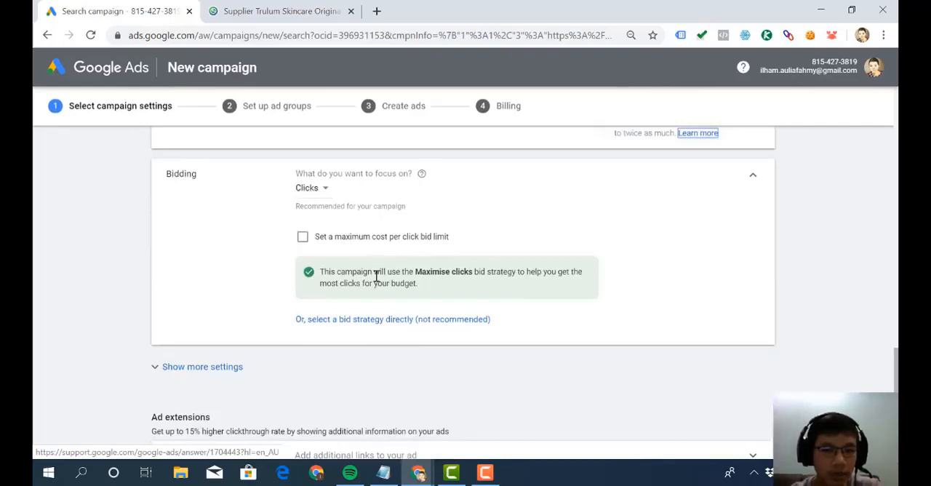
click(378, 273)
drag(377, 273, 321, 273)
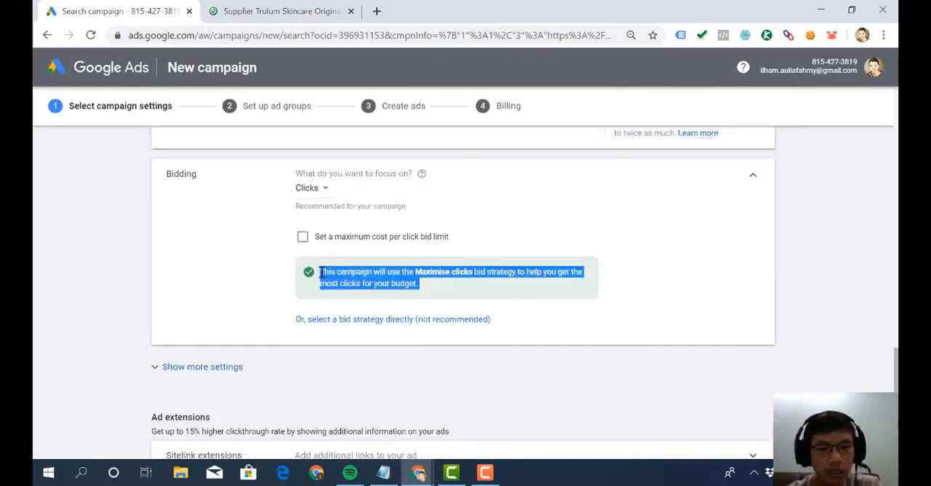
click(320, 273)
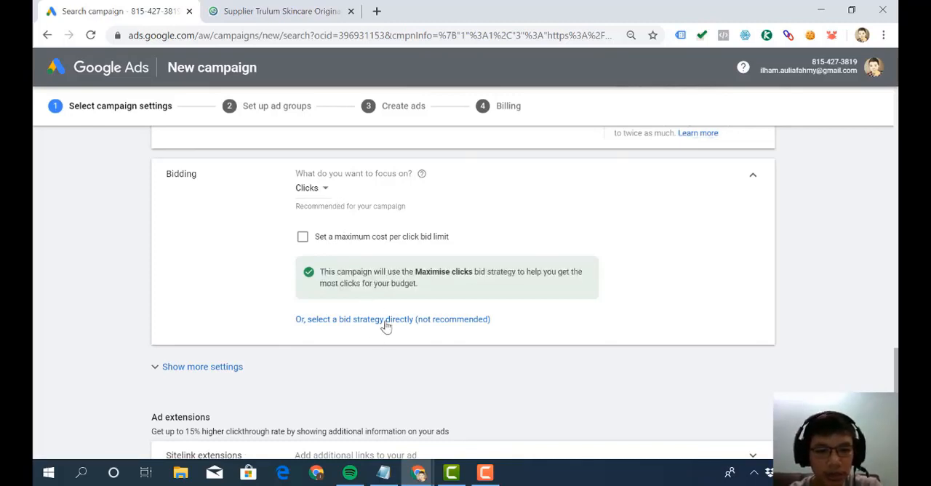
click(386, 324)
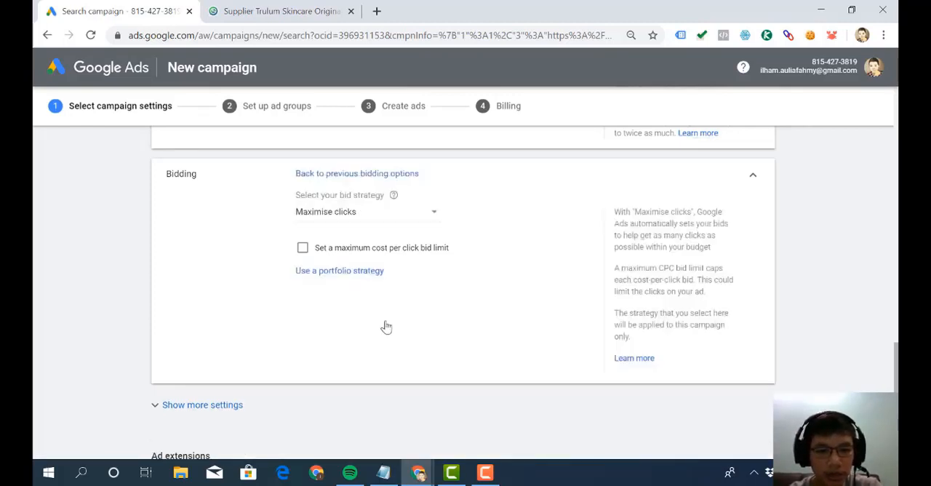
click(391, 175)
scroll(386, 233, down, 1)
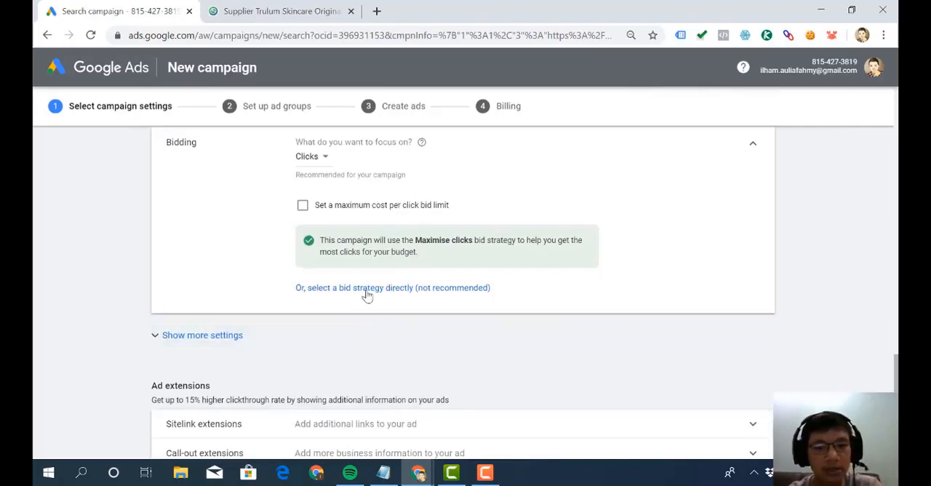
- Switch Bidding to direct bid strategy selection, review the automated and manual strategies, and keep Maximise clicks
click(367, 288)
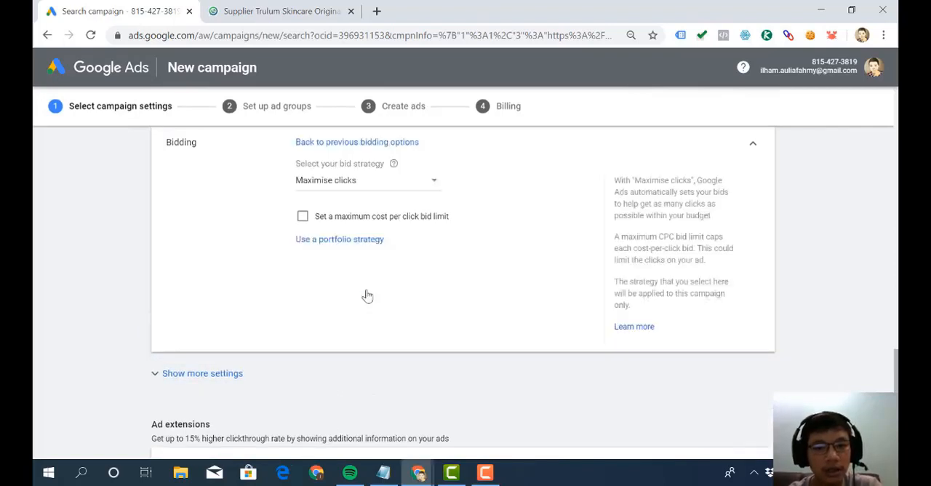
click(392, 184)
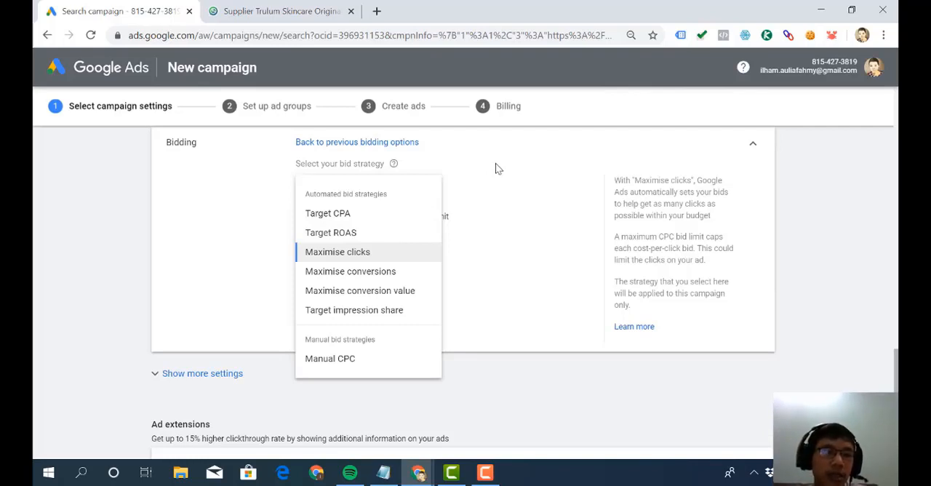
click(378, 255)
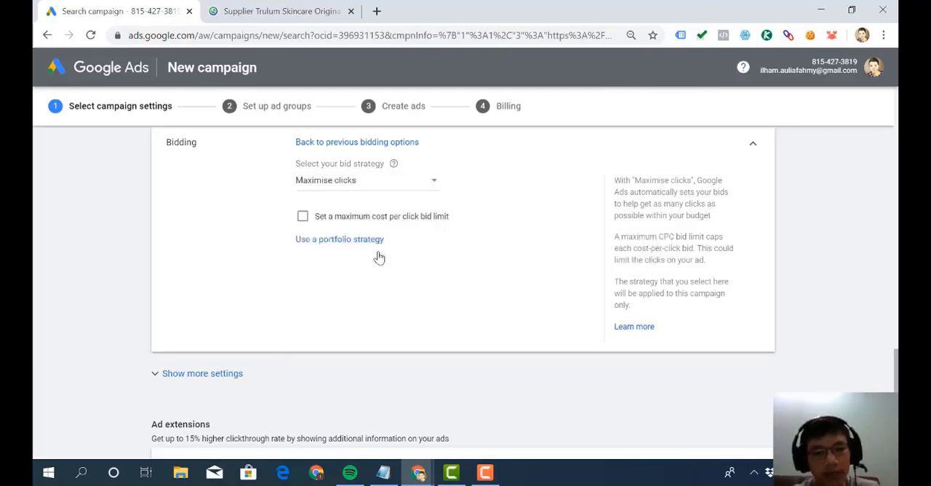
click(405, 191)
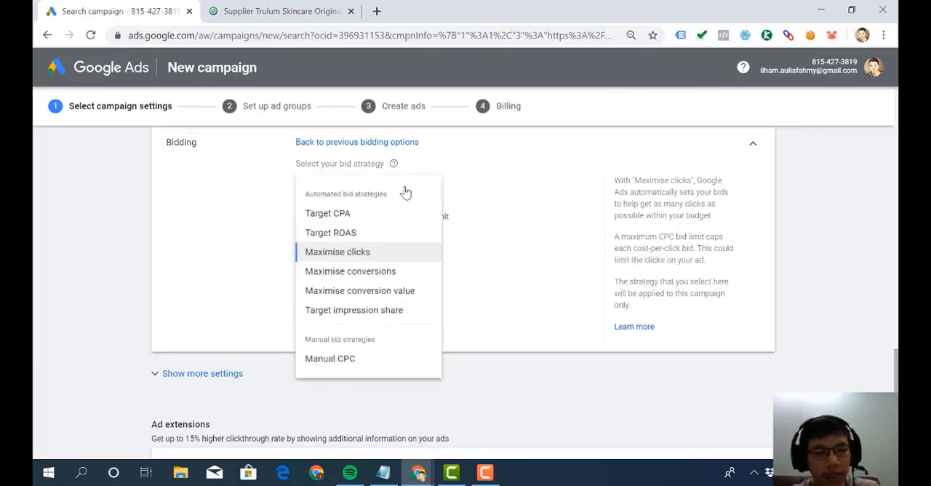
click(511, 240)
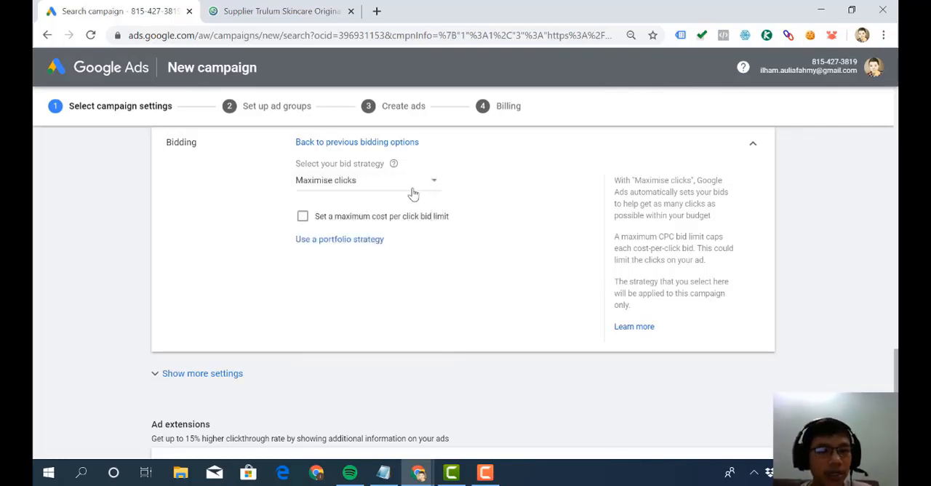
click(412, 193)
click(368, 255)
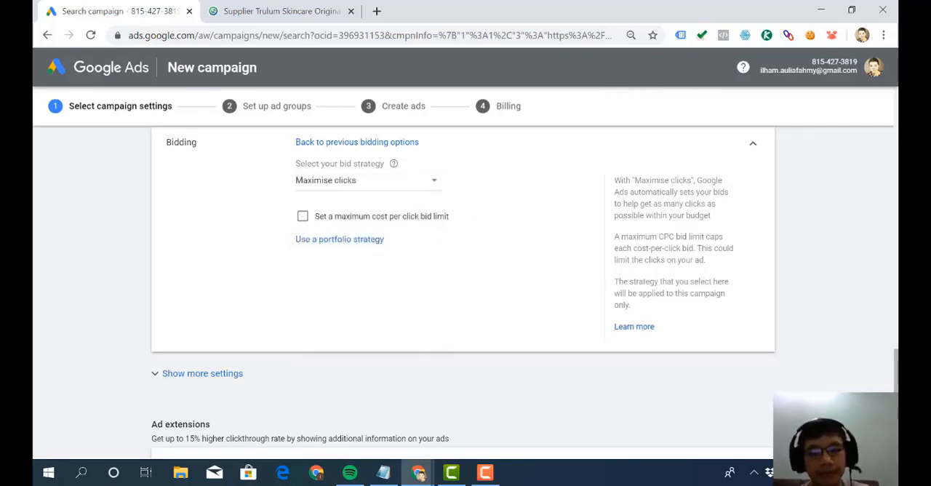
- Enable a maximum cost per click bid limit and set it to IDR 600
click(302, 220)
click(324, 252)
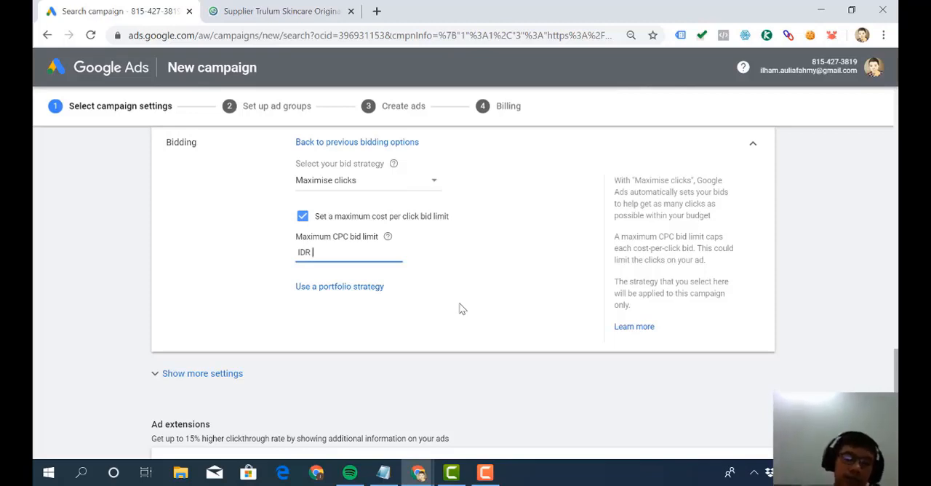
text(600)
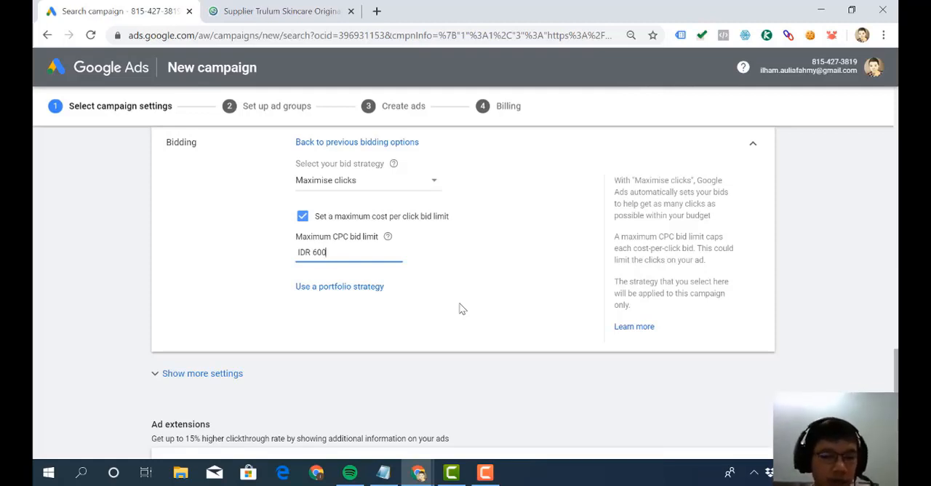
- Review the entered maximum CPC bid limit and the Ad extensions at the end of the campaign settings
scroll(460, 309, down, 1)
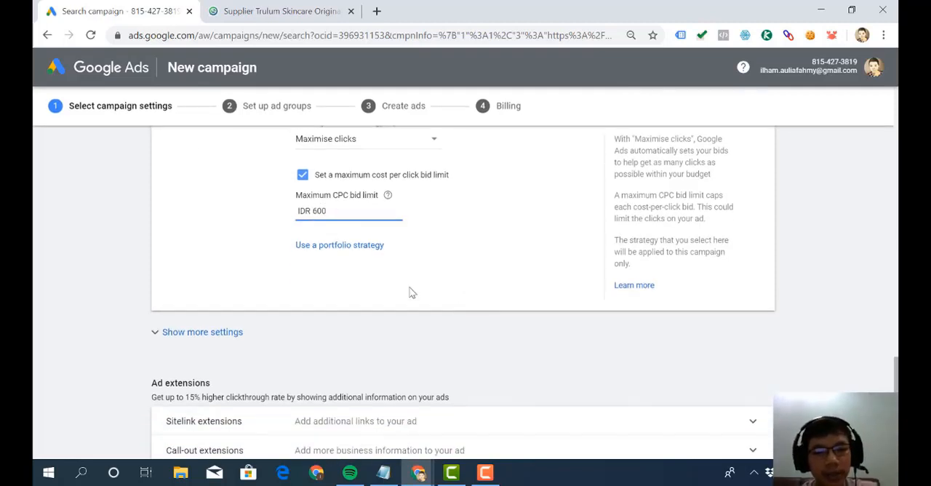
drag(351, 208, 284, 205)
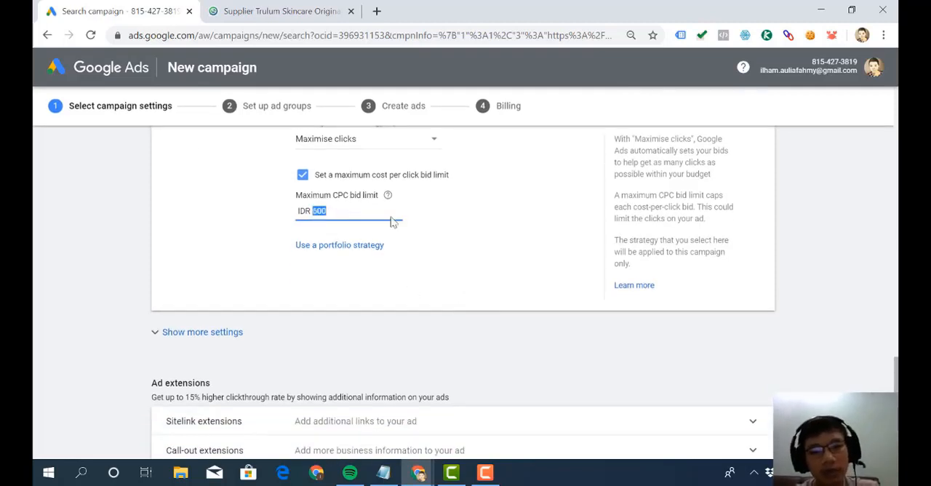
scroll(439, 254, down, 2)
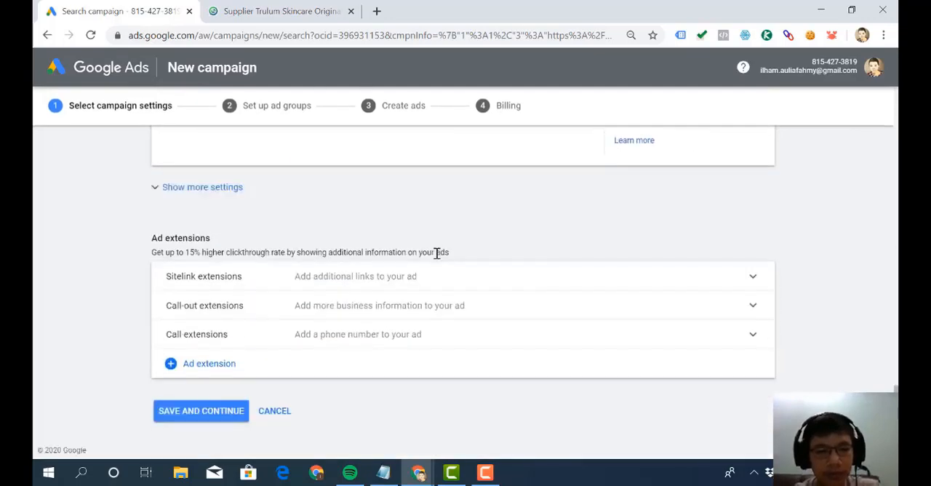
scroll(439, 259, up, 1)
scroll(437, 255, up, 3)
scroll(436, 256, down, 1)
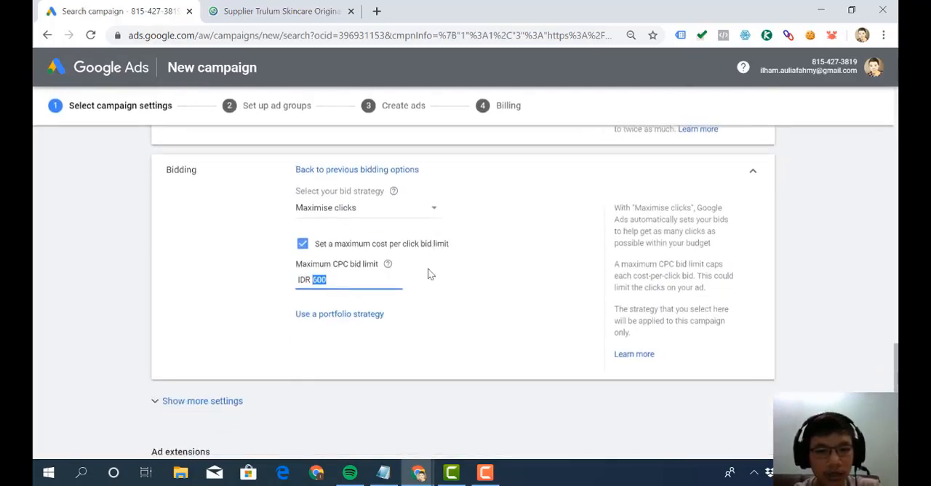
click(373, 291)
click(375, 293)
scroll(378, 291, down, 3)
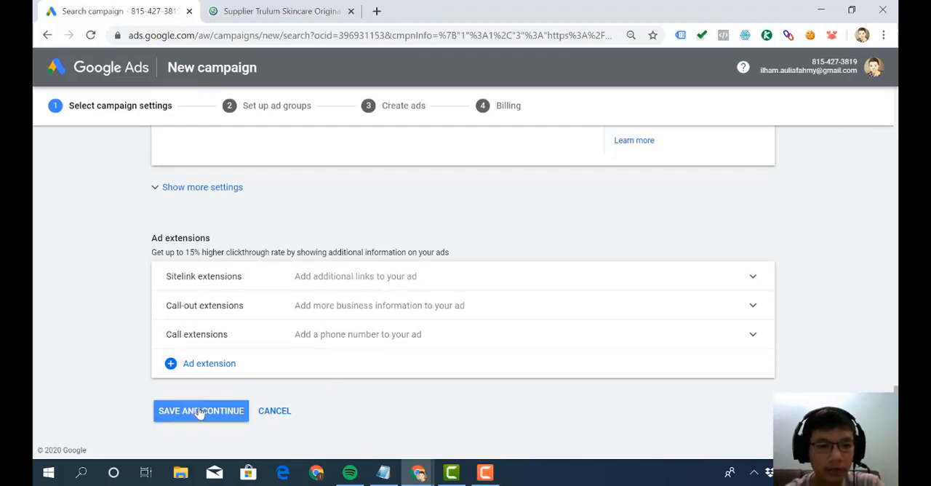
- Reveal the additional campaign settings, review the Ad schedule options, and collapse them without changing the schedule
scroll(242, 205, up, 1)
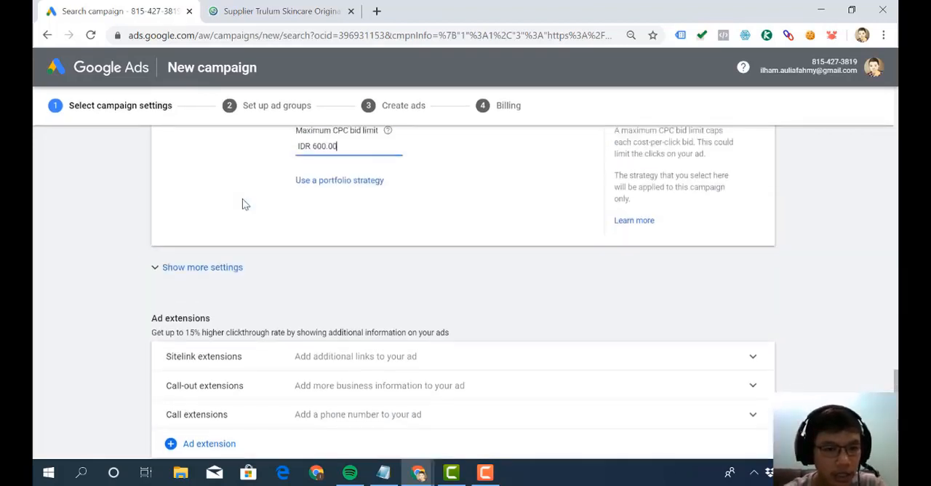
click(218, 269)
scroll(218, 271, down, 1)
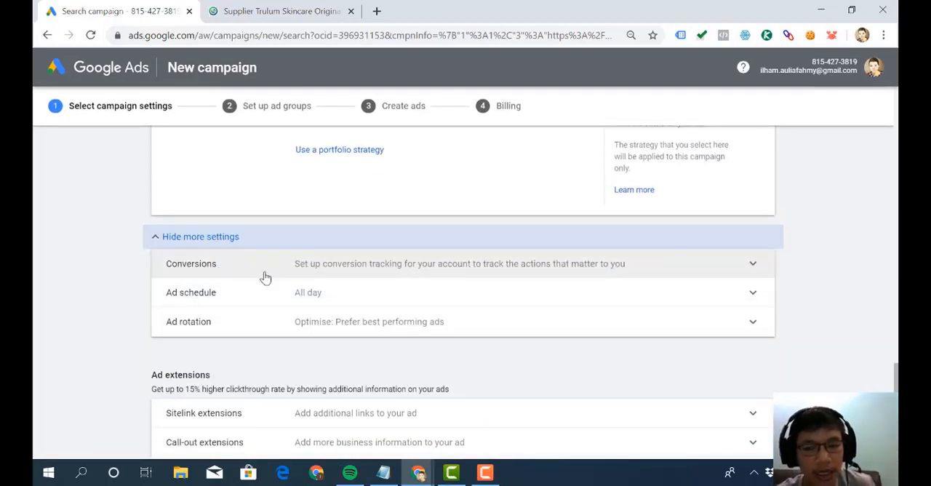
scroll(265, 277, down, 1)
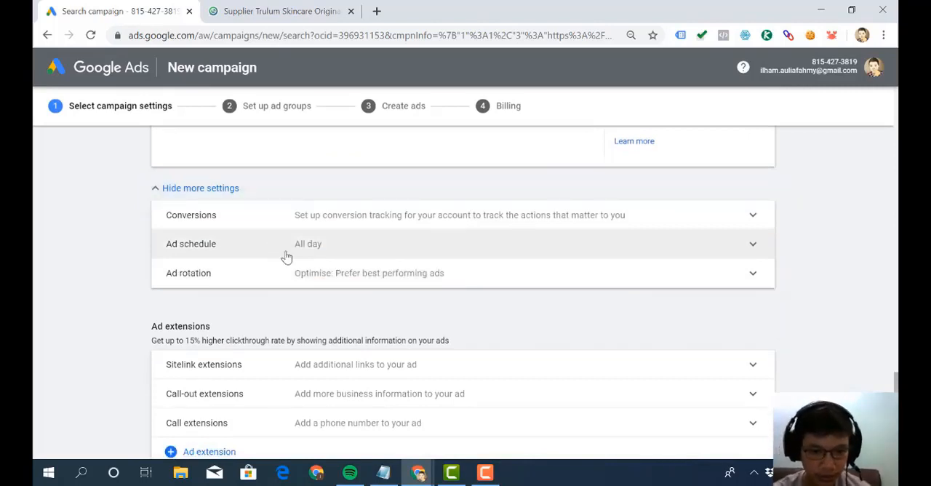
click(284, 256)
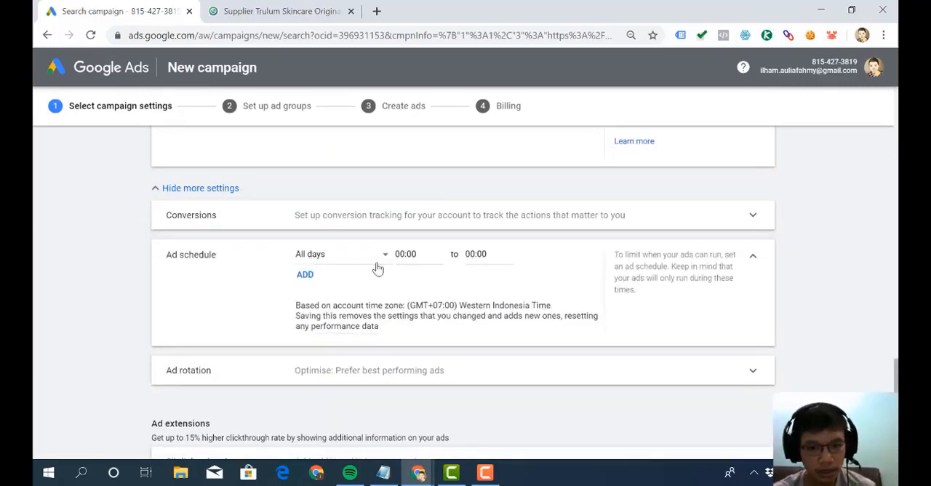
click(753, 266)
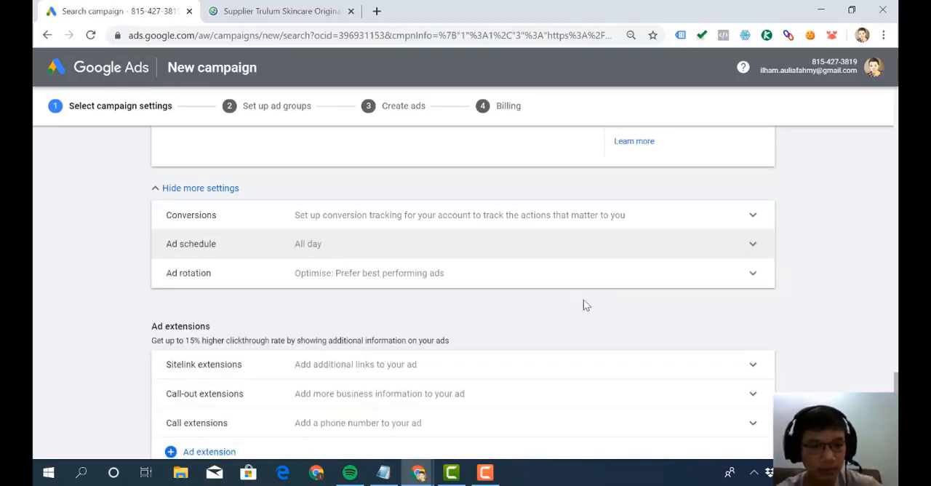
- Save the campaign settings without adding ad extensions and continue to the ad group setup
scroll(443, 314, down, 1)
scroll(287, 384, down, 1)
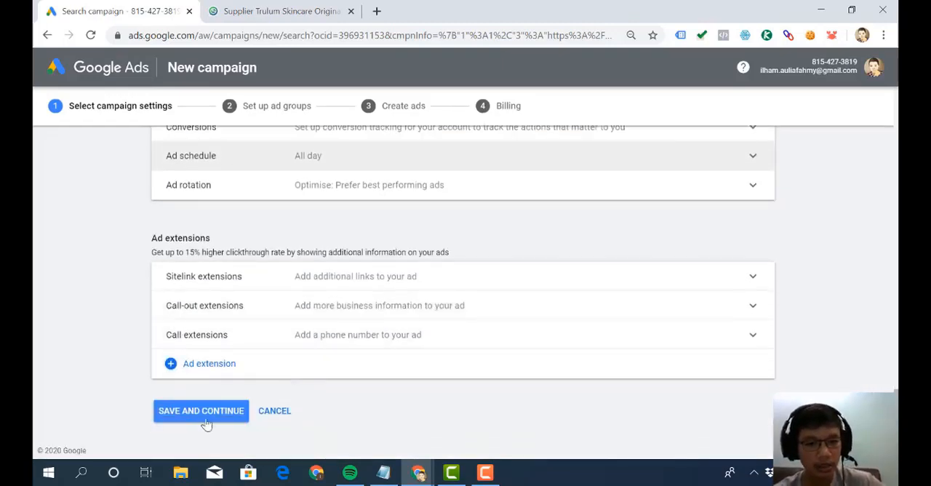
click(209, 422)
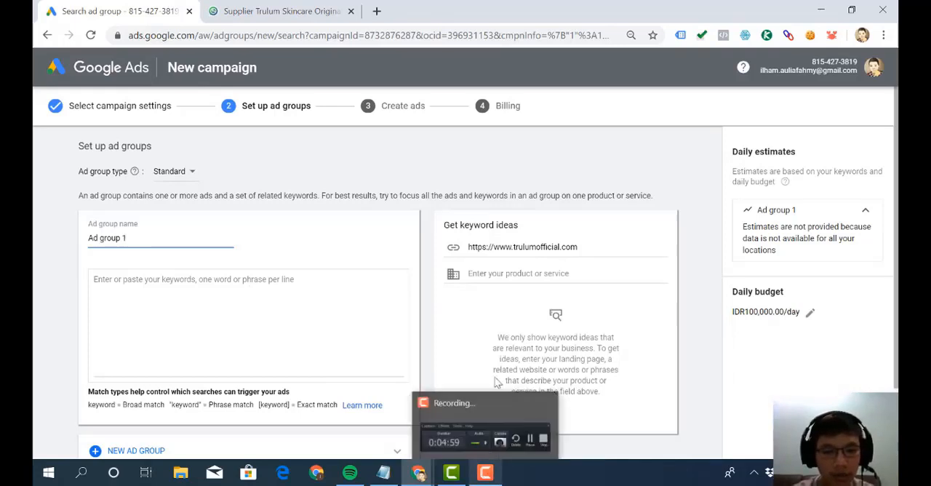
click(486, 474)
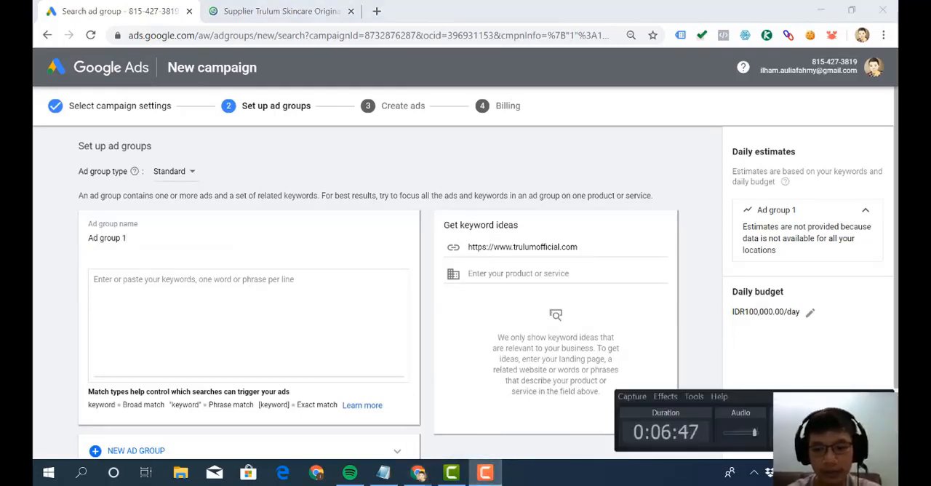